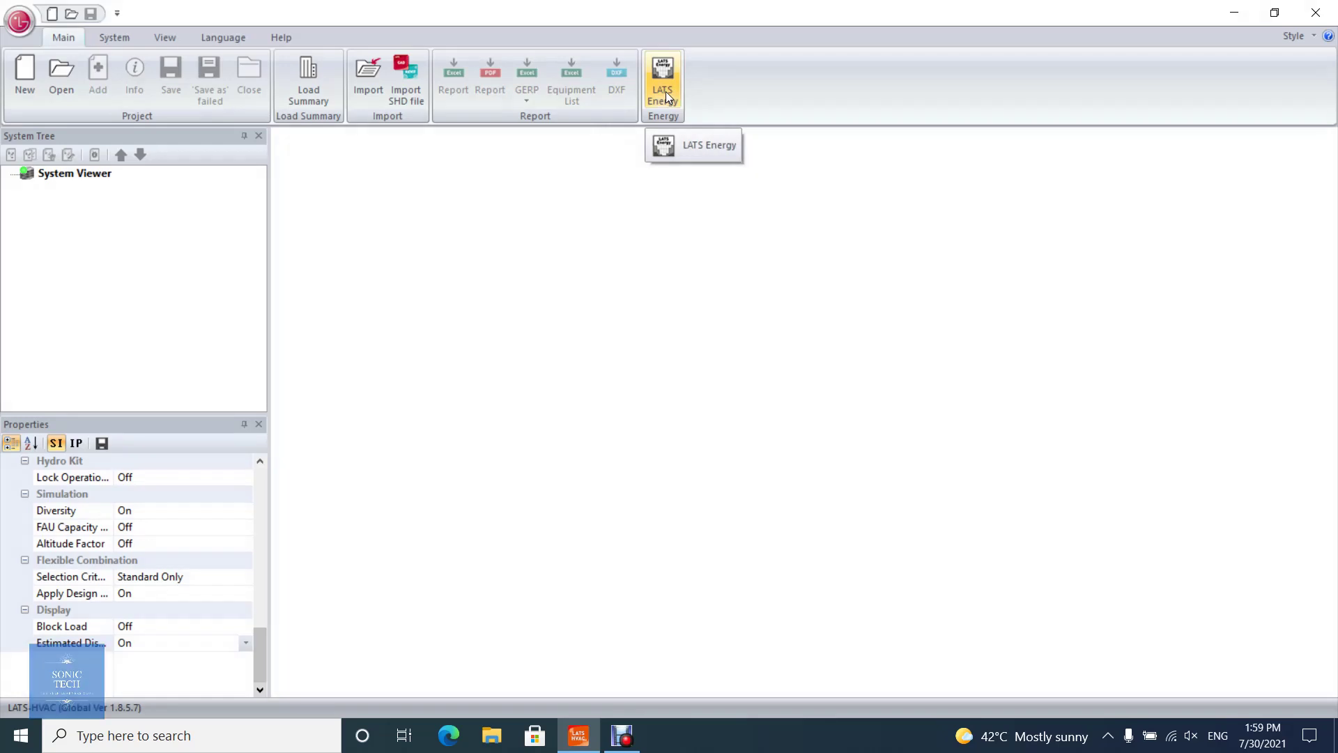
Show the System tab's create, copy, delete, rename and check tools, then the View tab's panel options
{"action": "left_click", "coordinate": [139, 32]}
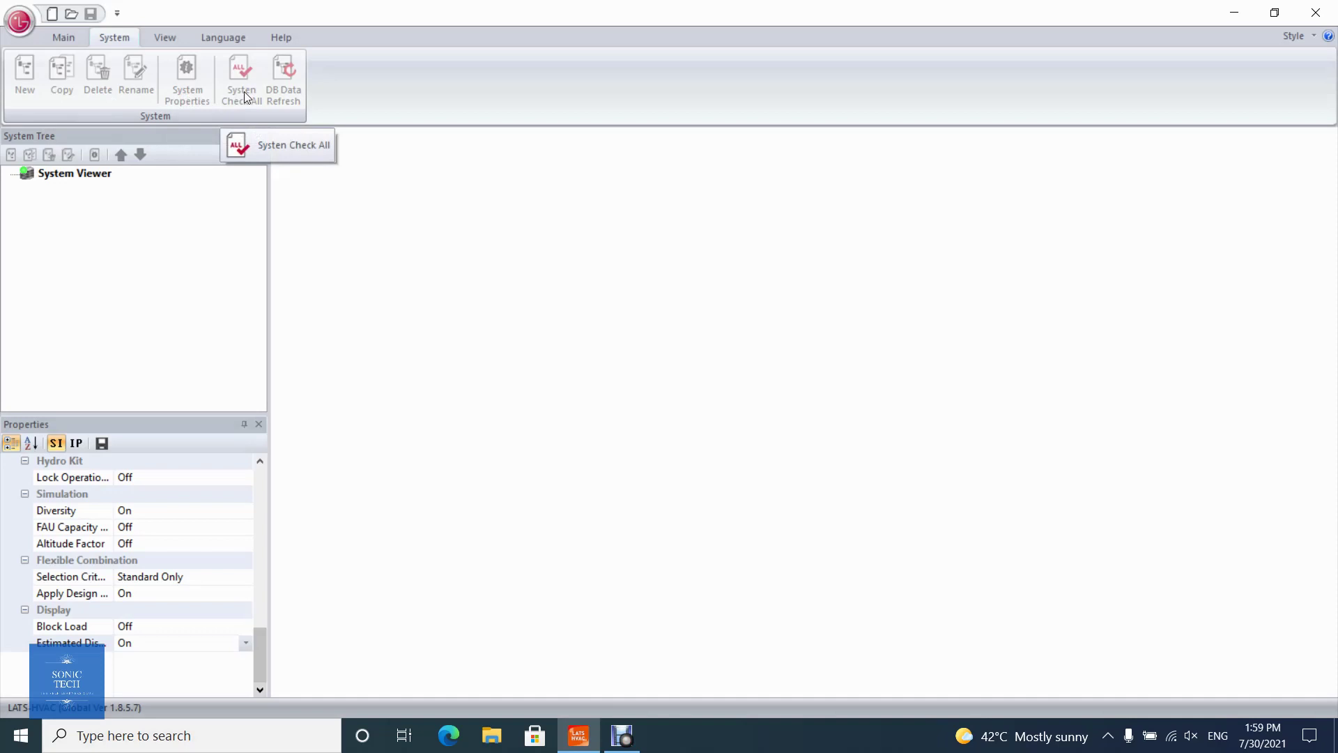
{"action": "left_click", "coordinate": [151, 38]}
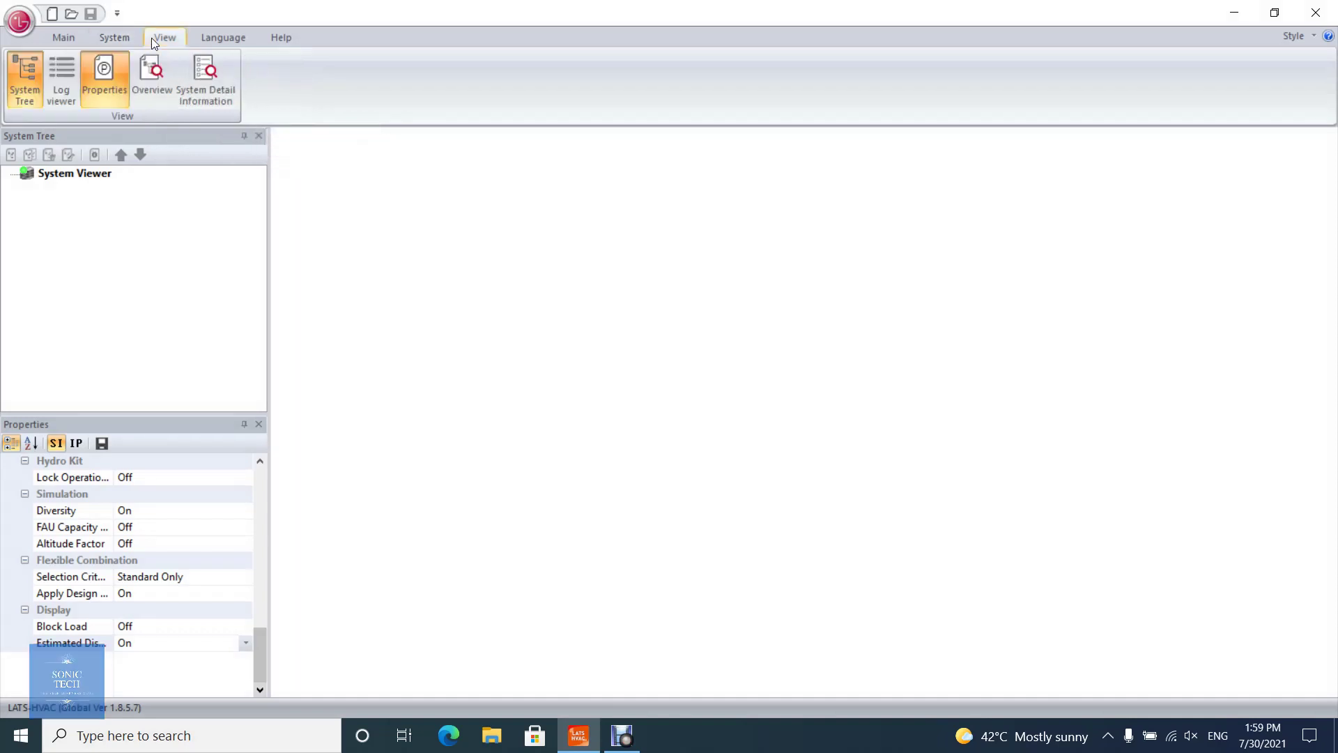
Toggle the Log viewer, Overview and System Detail Information panels on and off, leaving them closed
{"action": "left_click", "coordinate": [66, 93]}
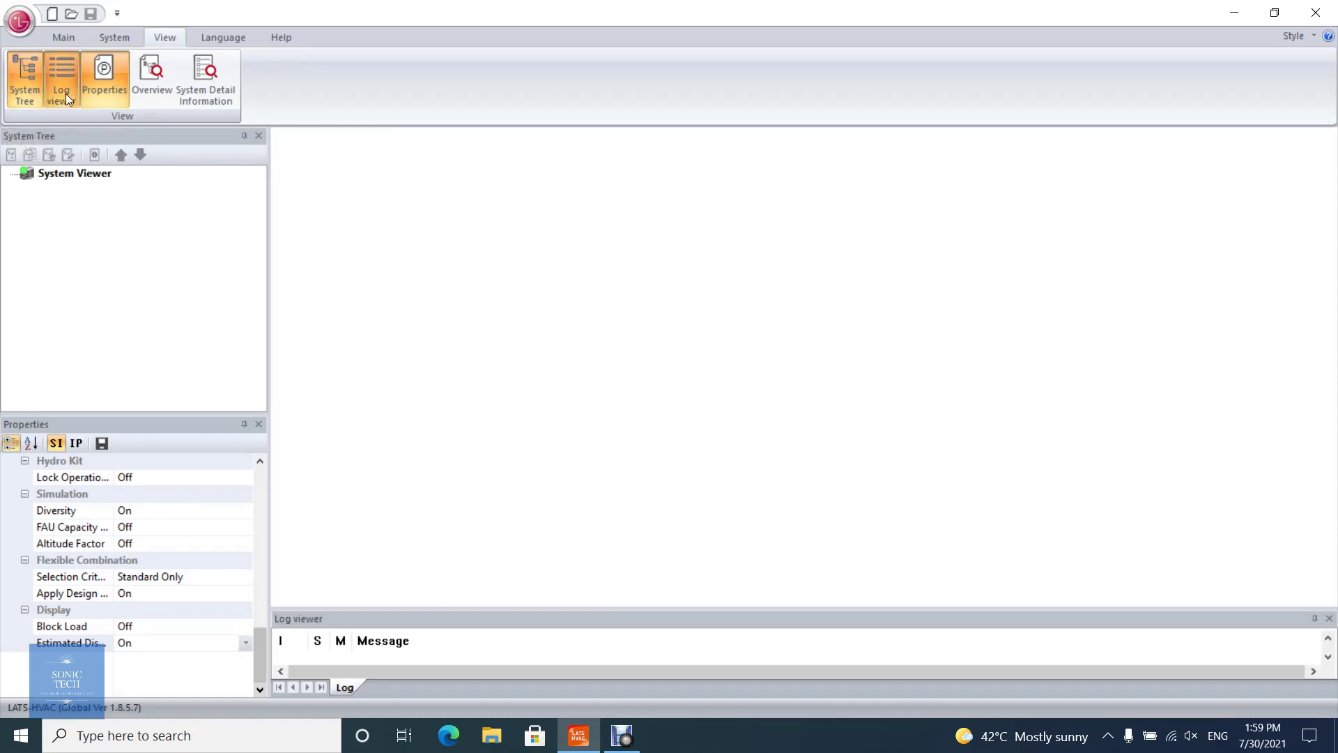
{"action": "left_click", "coordinate": [66, 94]}
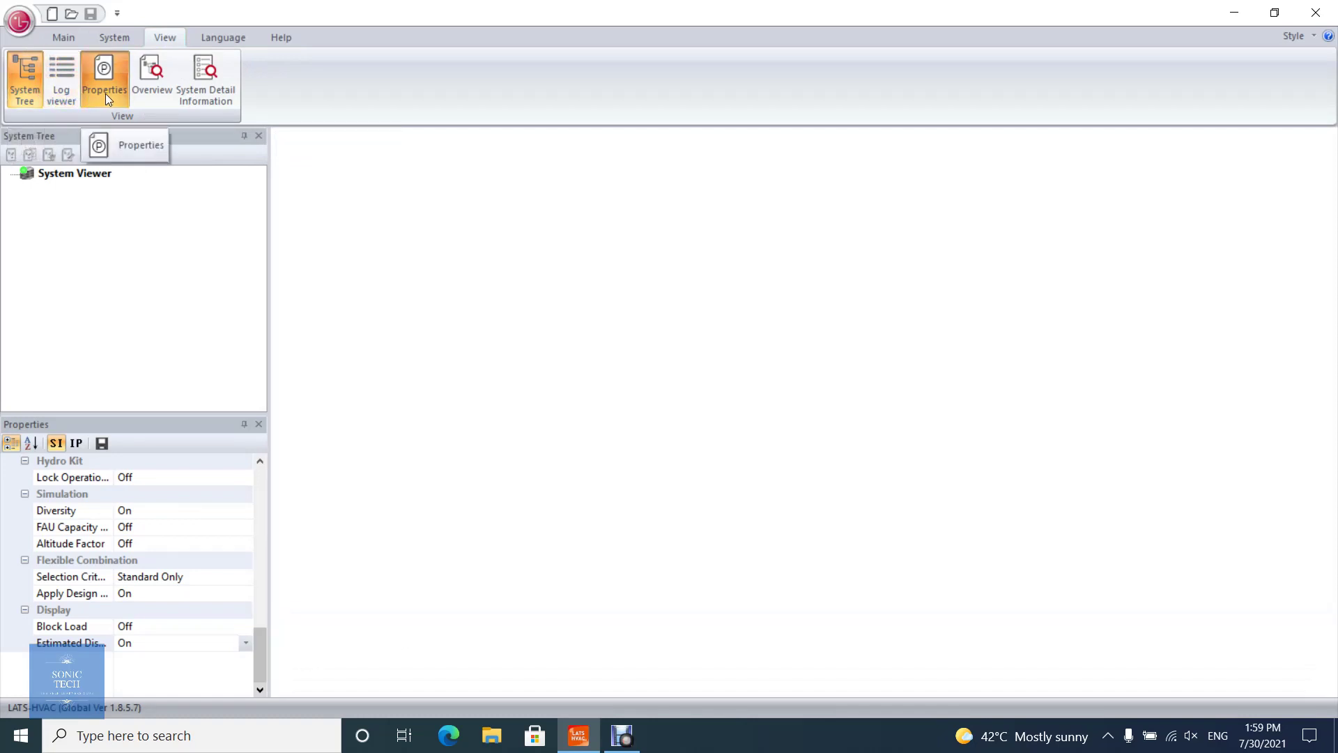
{"action": "left_click", "coordinate": [154, 87]}
{"action": "left_click", "coordinate": [154, 86]}
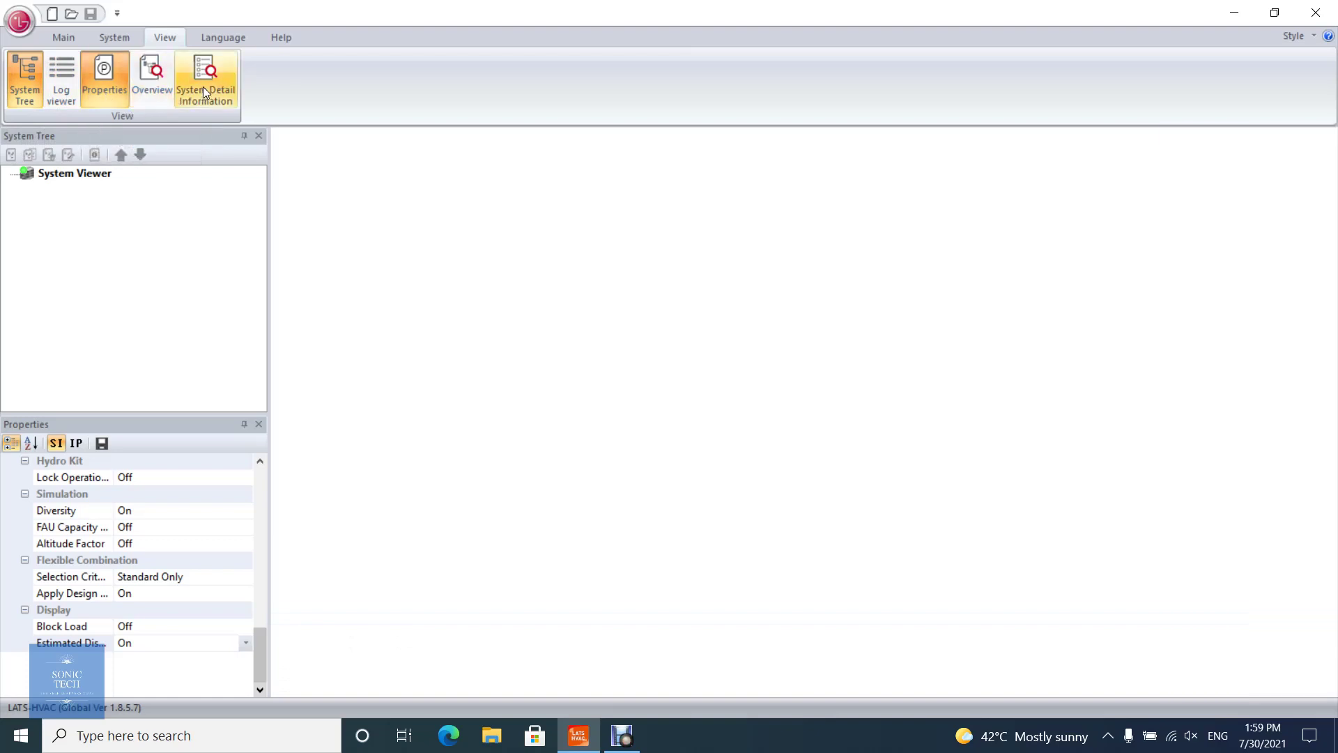
{"action": "left_click", "coordinate": [204, 87]}
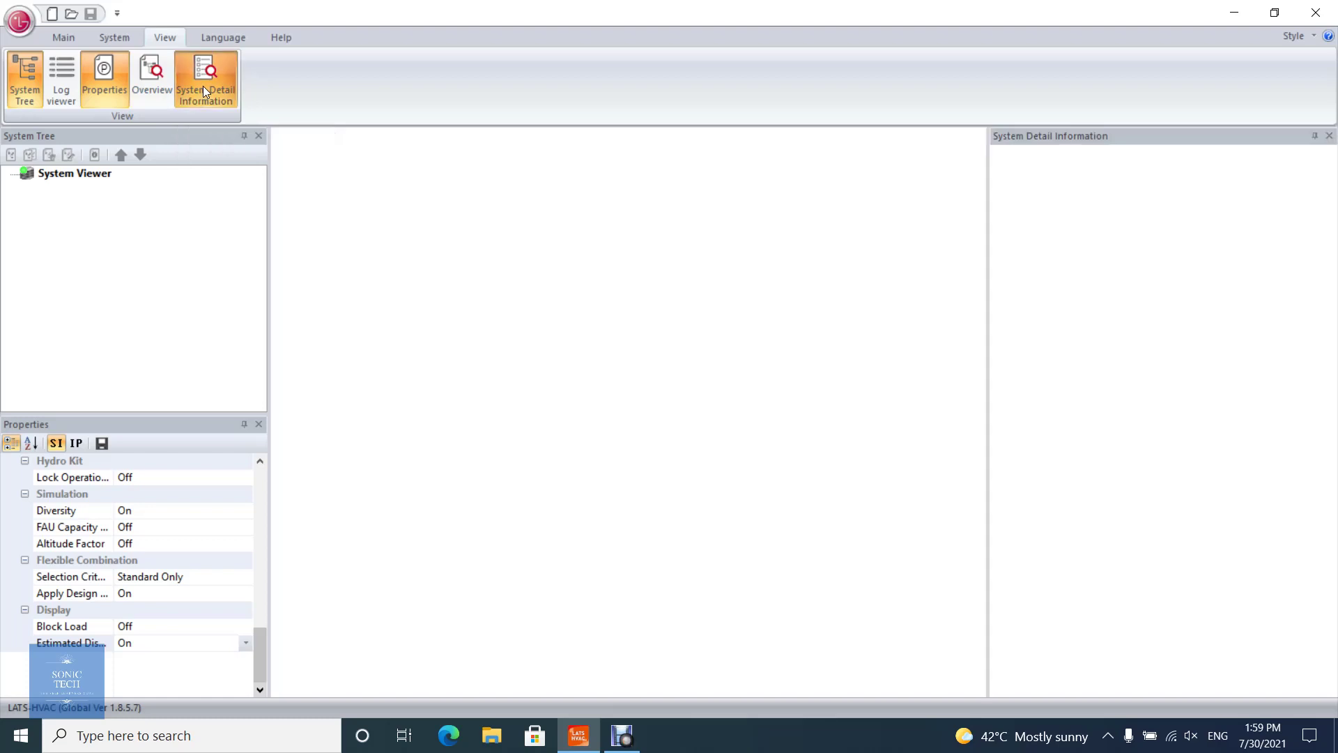
{"action": "left_click", "coordinate": [203, 84]}
{"action": "left_click", "coordinate": [219, 40]}
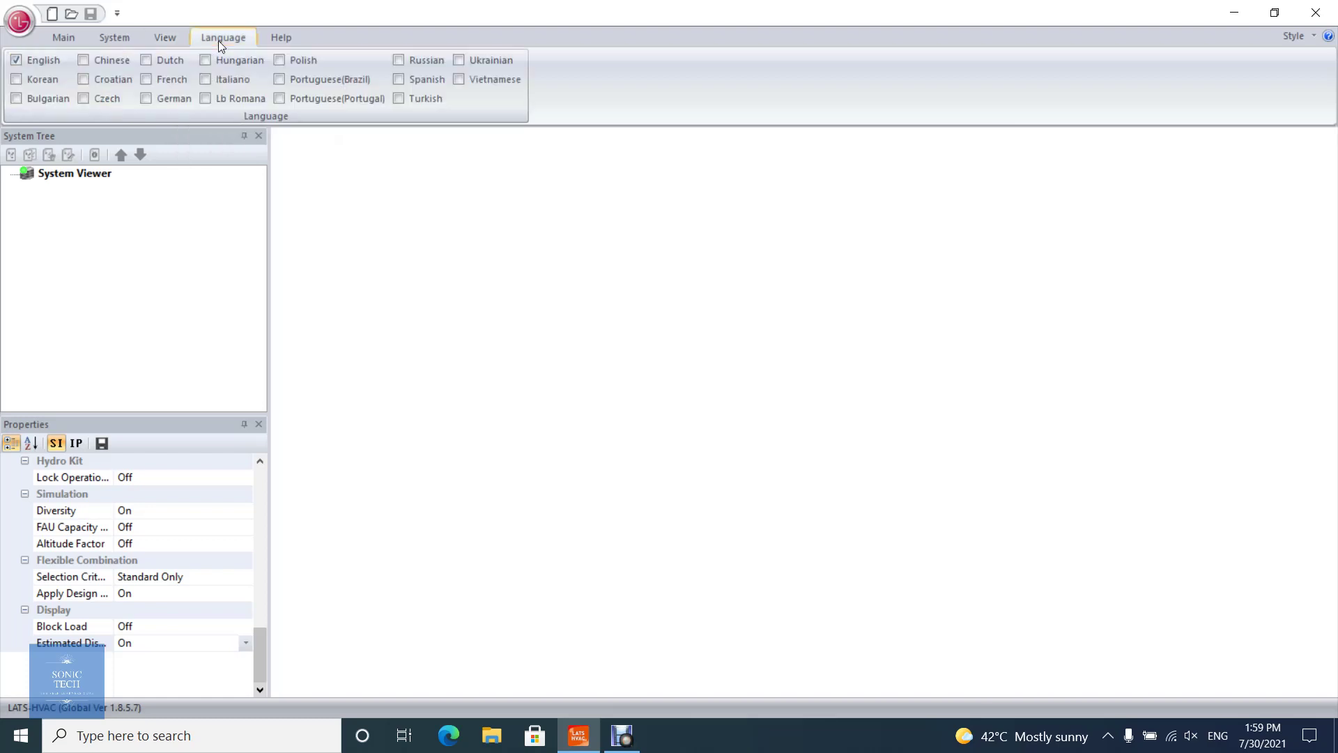
Switch the interface to German, French, Italian and Romanian, then back to English
{"action": "left_click", "coordinate": [146, 95]}
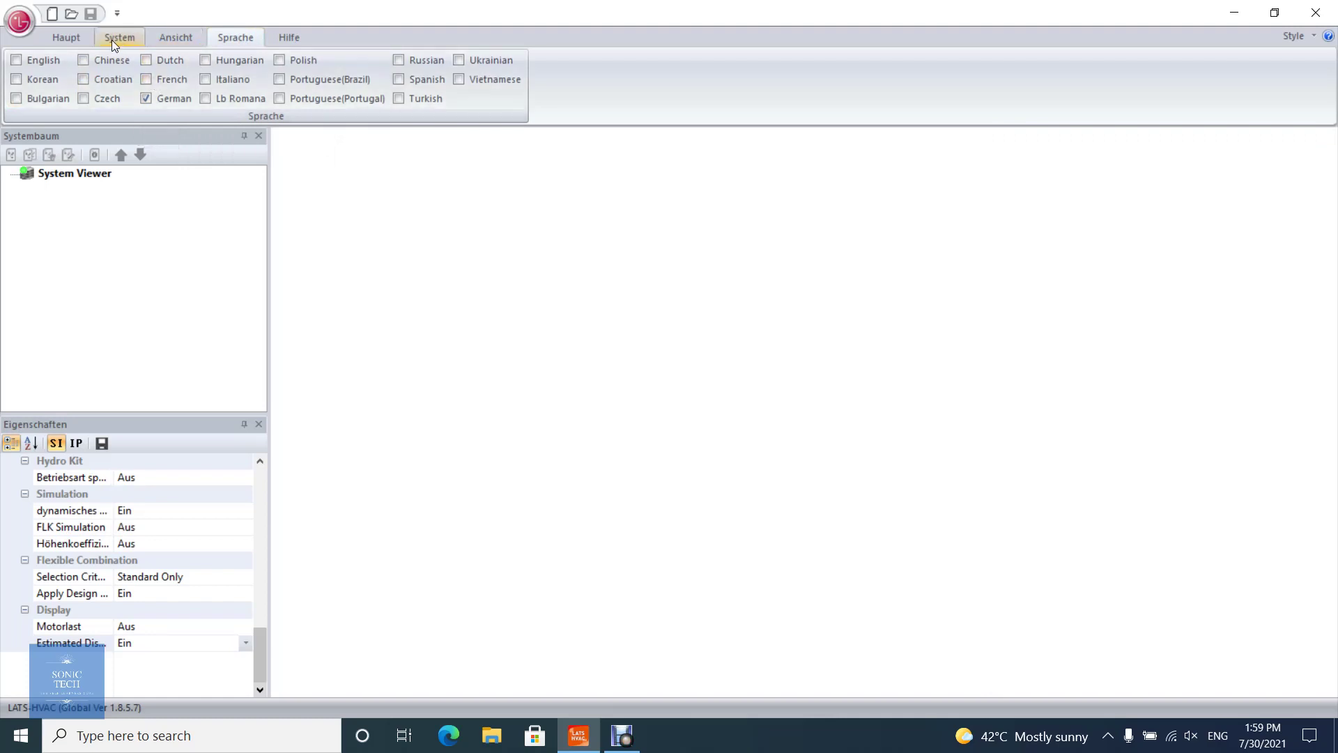
{"action": "left_click", "coordinate": [170, 81]}
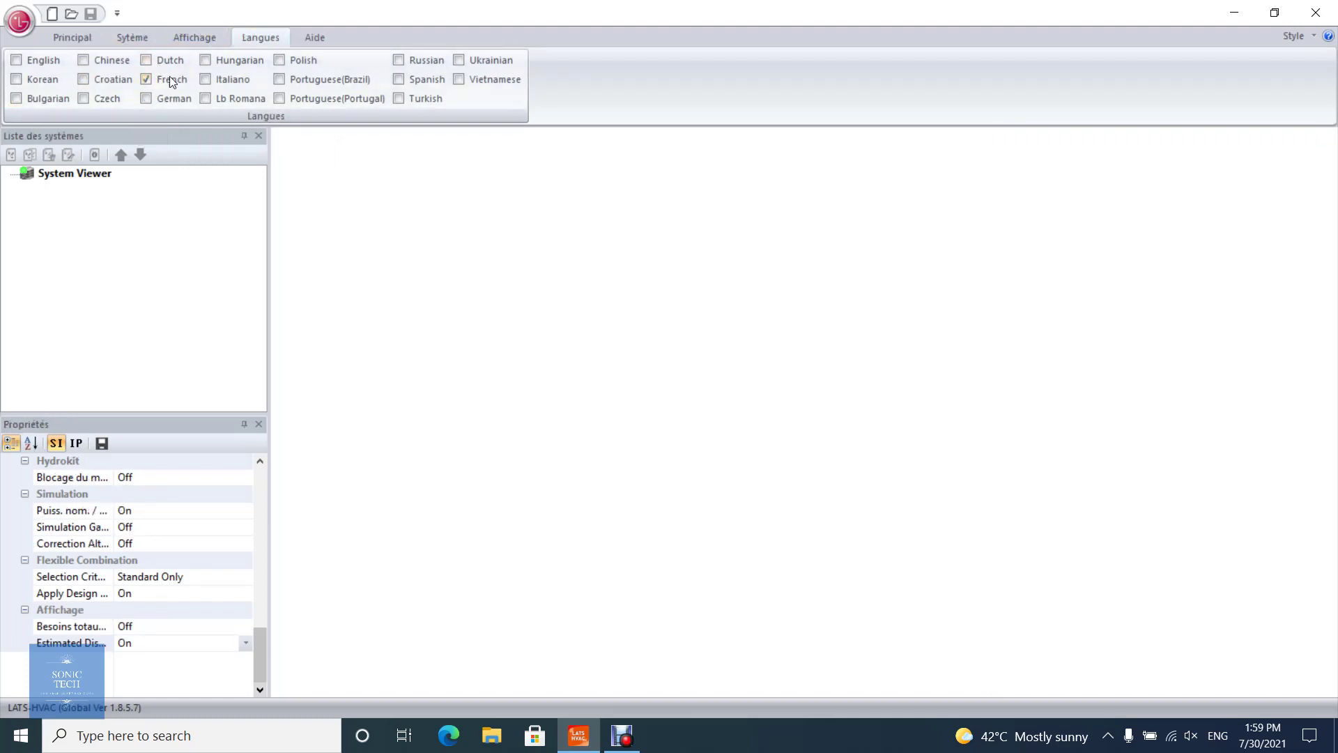
{"action": "left_click", "coordinate": [218, 81]}
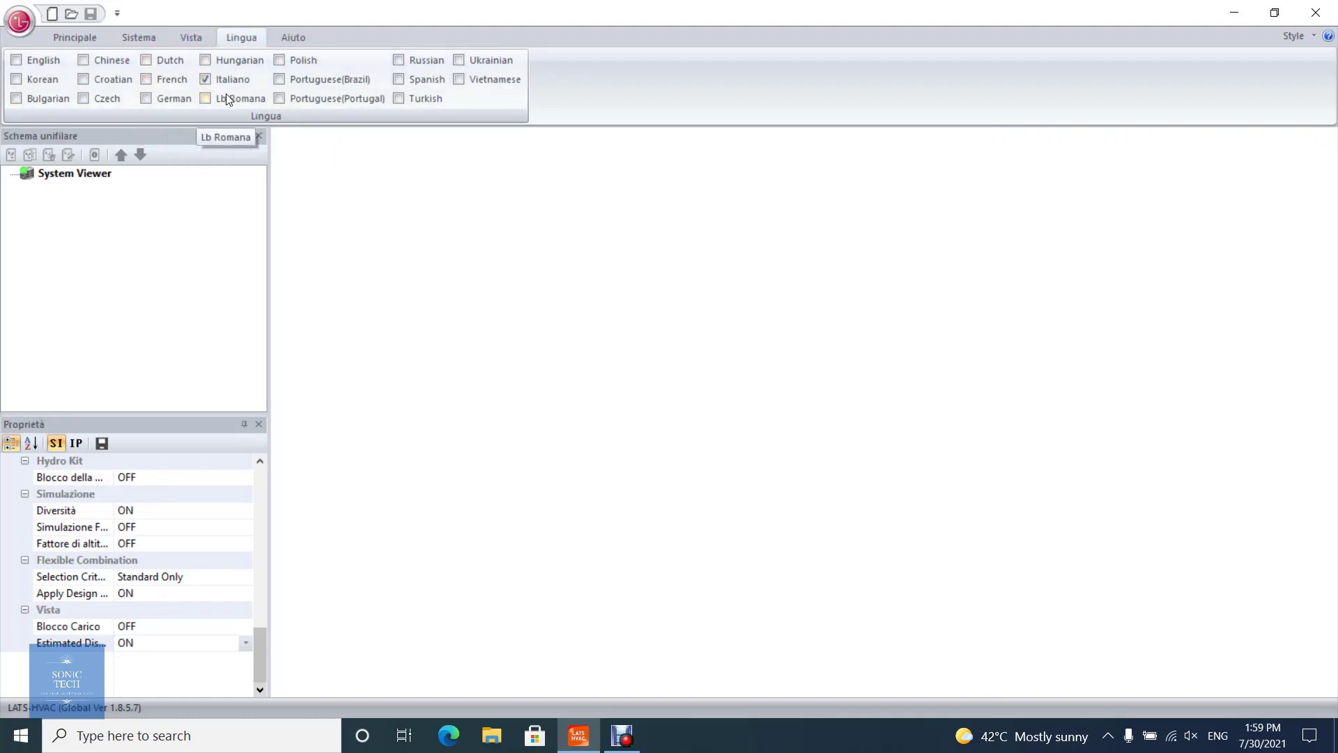
{"action": "left_click", "coordinate": [226, 92]}
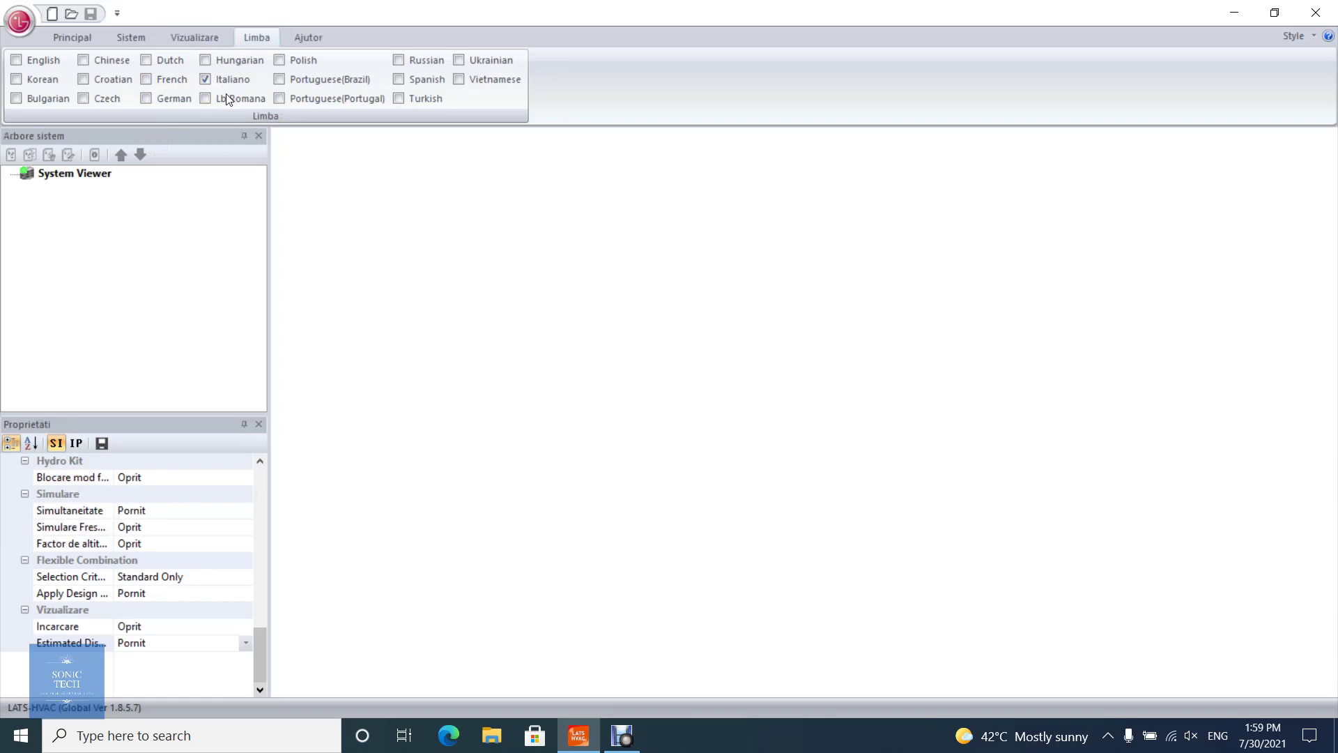
{"action": "left_click", "coordinate": [46, 61]}
{"action": "left_click", "coordinate": [274, 39]}
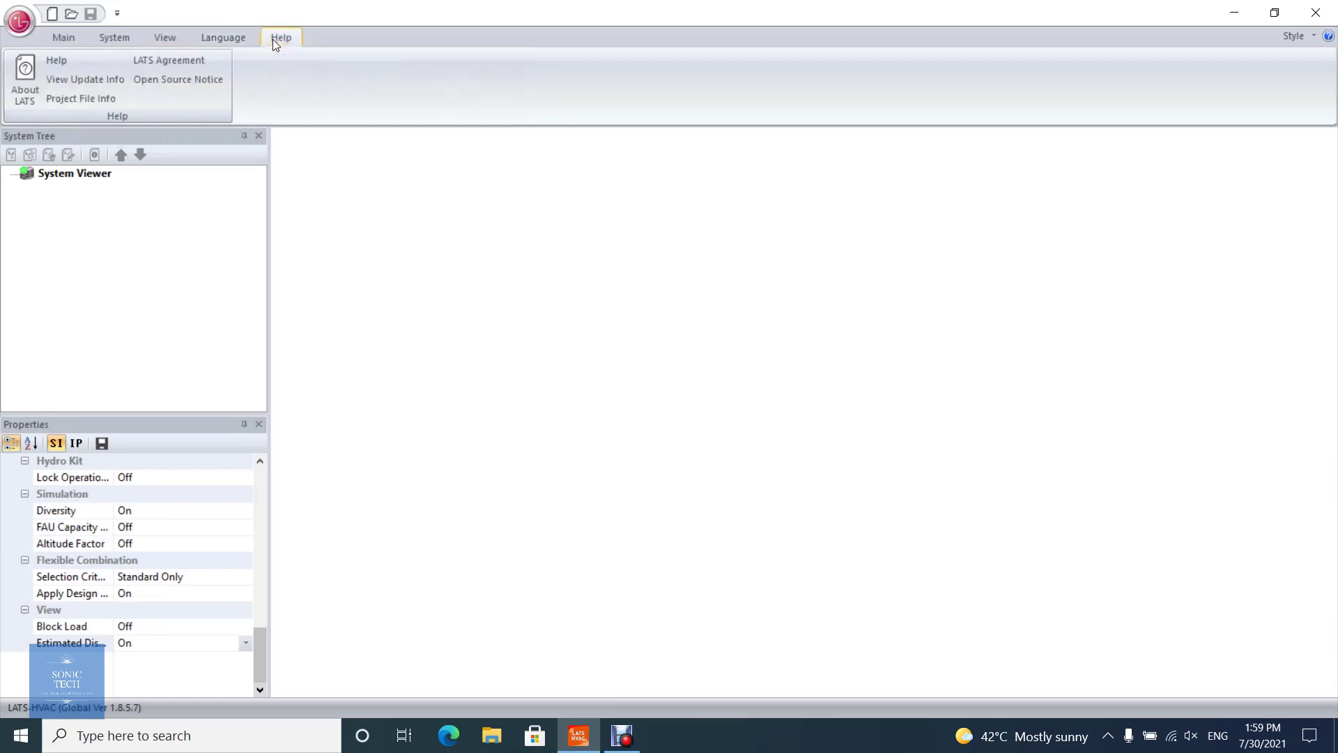